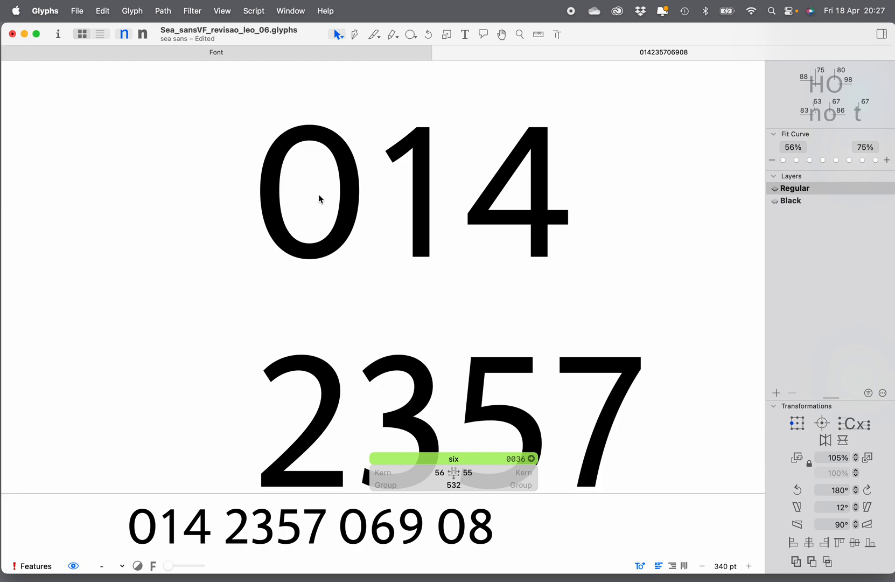
Step: Temporarily overlay the capital O as a component on the zero, shifted 50 units left, to compare both shapes
double_click(331, 181)
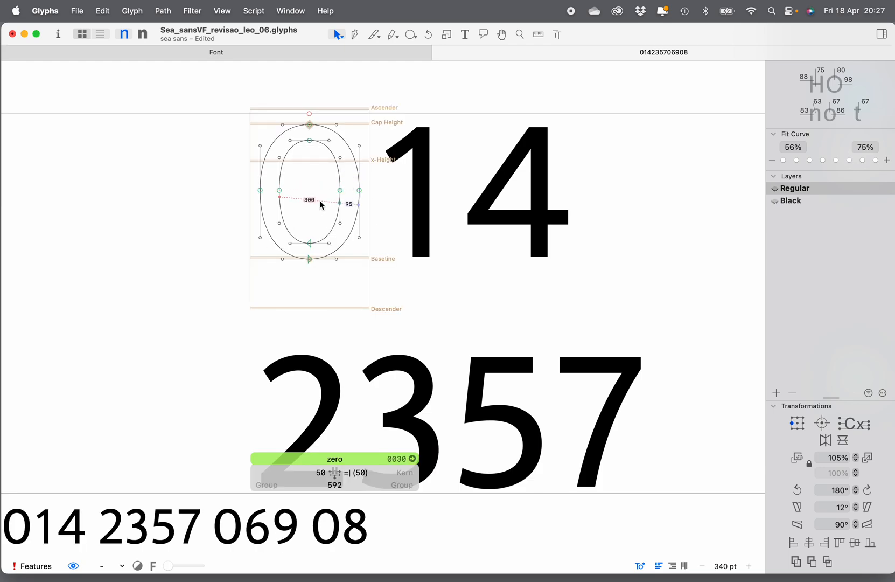
key(super+shift+c)
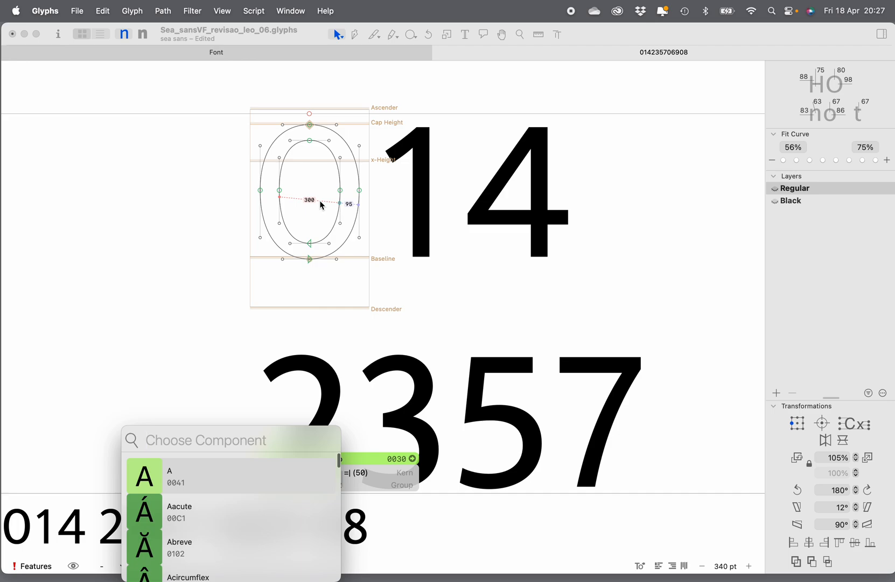
text(O)
key(Return)
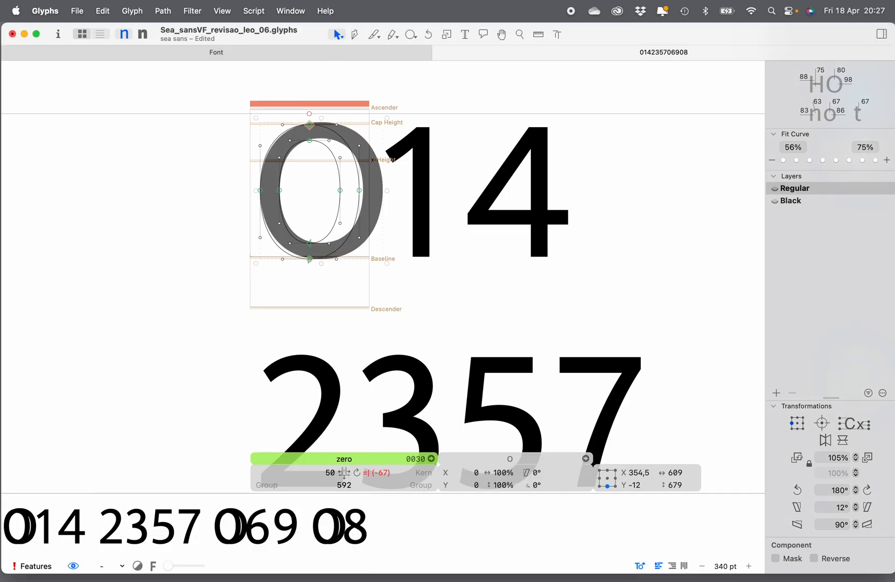
key(shift+Left)
key(shift+Left)
key(shift+Left)
key(shift+Left)
key(shift+Left)
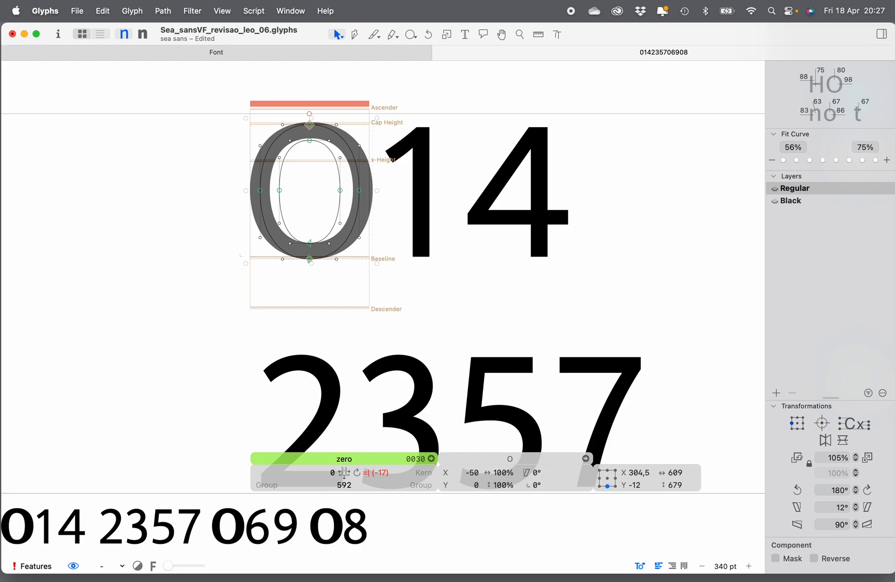
key(super+shift+d)
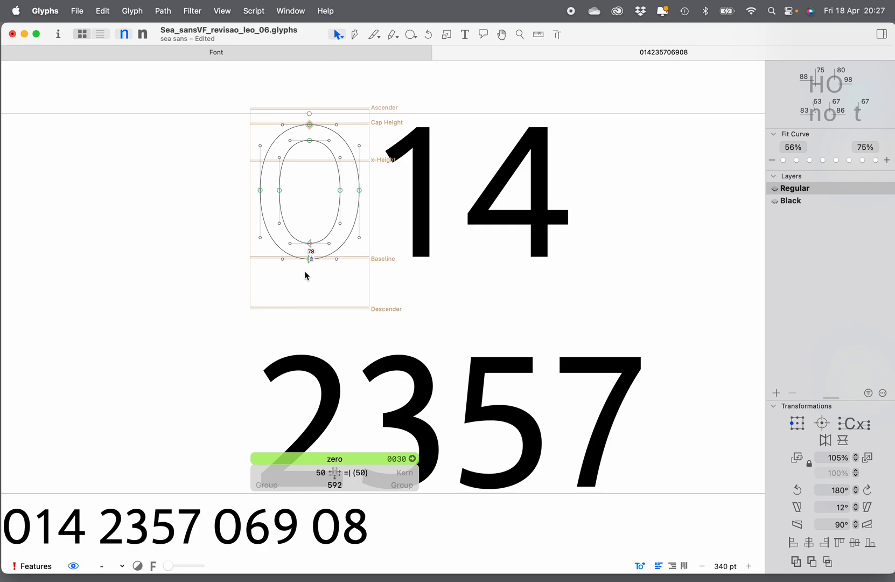
Step: Examine the outlines and stroke thicknesses of the one, four, two, zero, five and seven
double_click(406, 208)
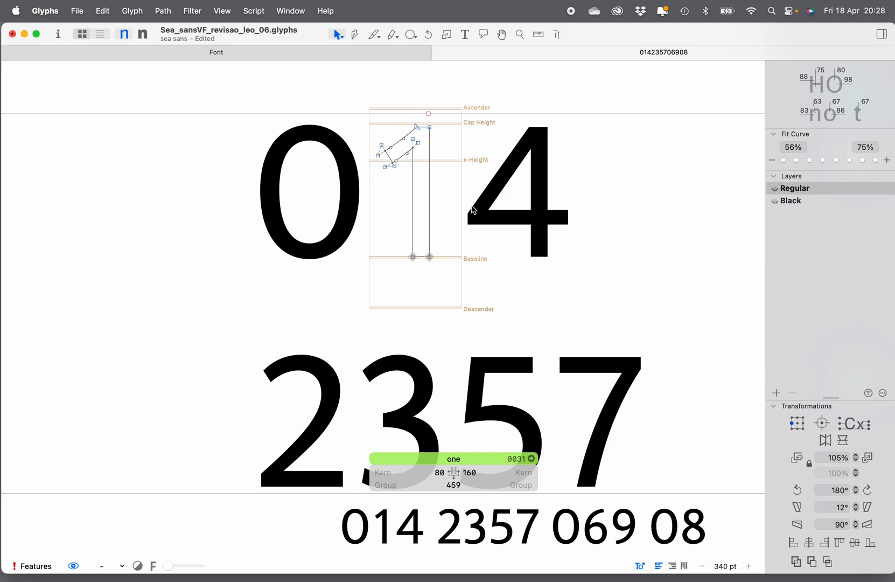
double_click(516, 188)
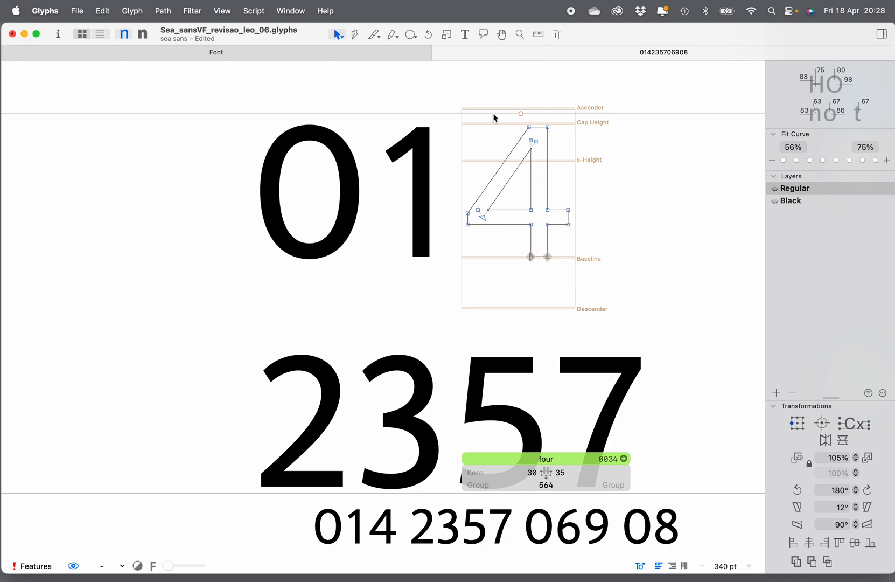
scroll(409, 205, down, 7)
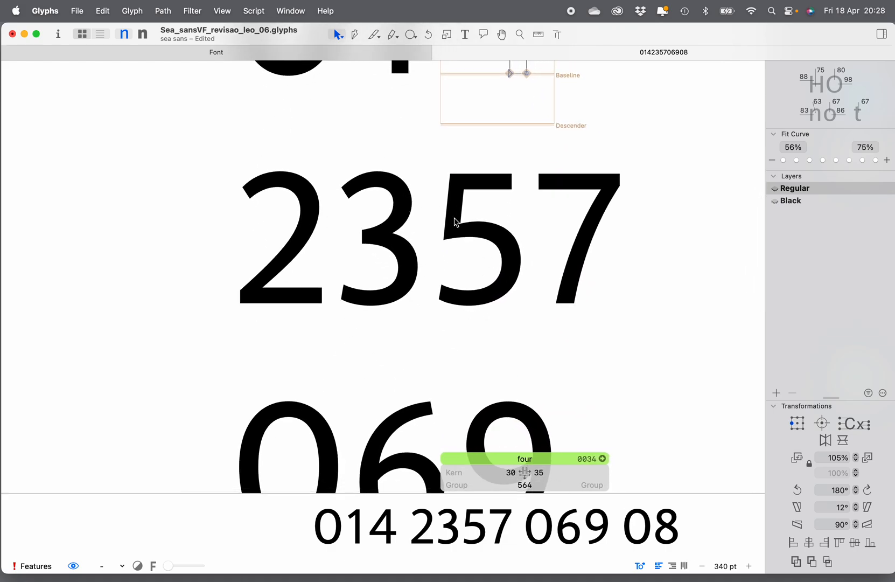
double_click(278, 220)
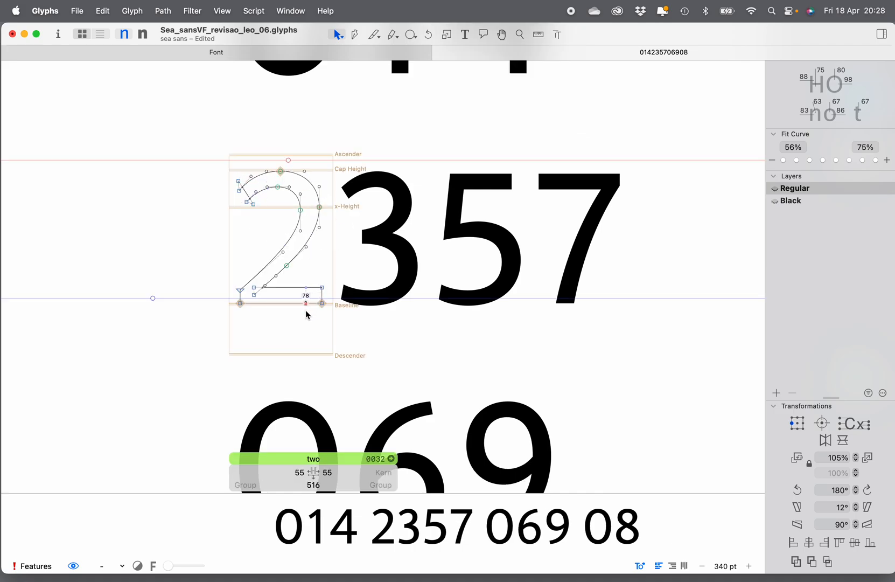
scroll(317, 146, up, 3)
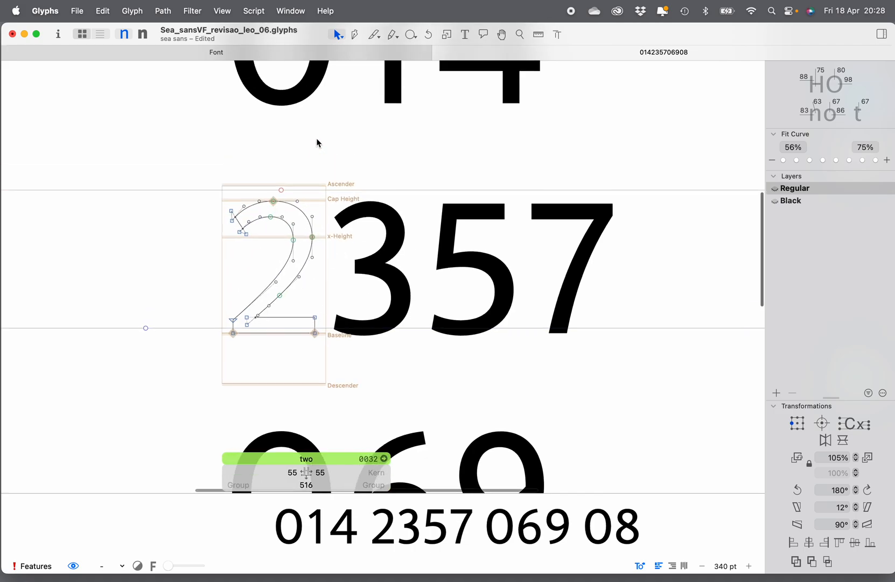
double_click(275, 97)
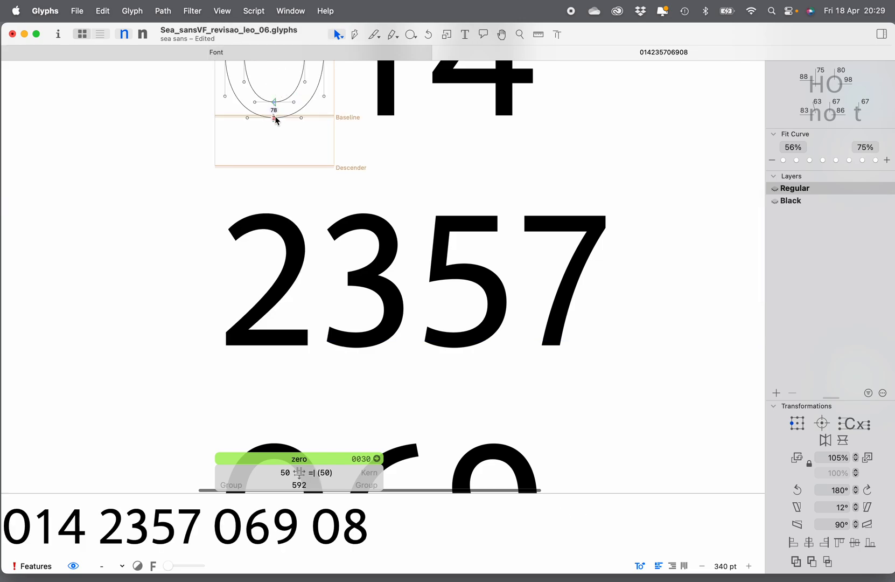
scroll(296, 298, down, 2)
double_click(301, 274)
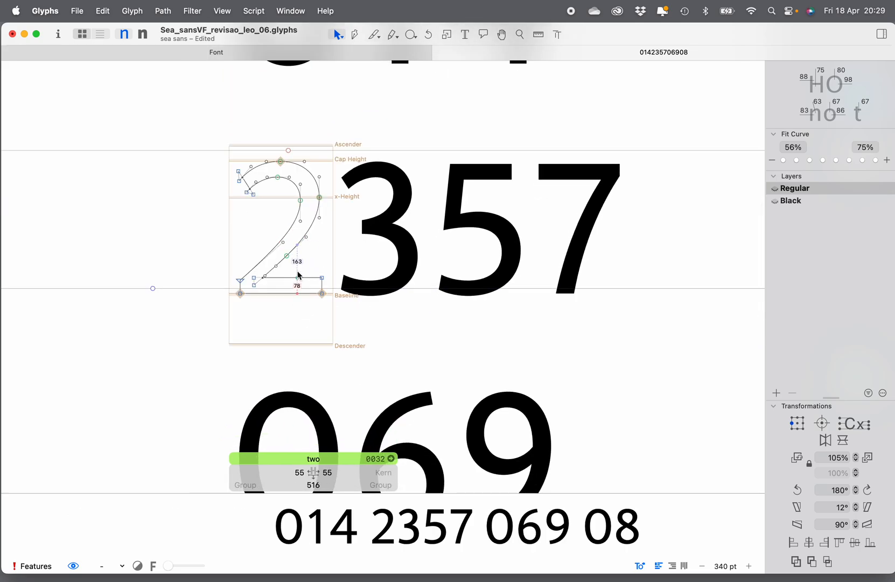
double_click(485, 203)
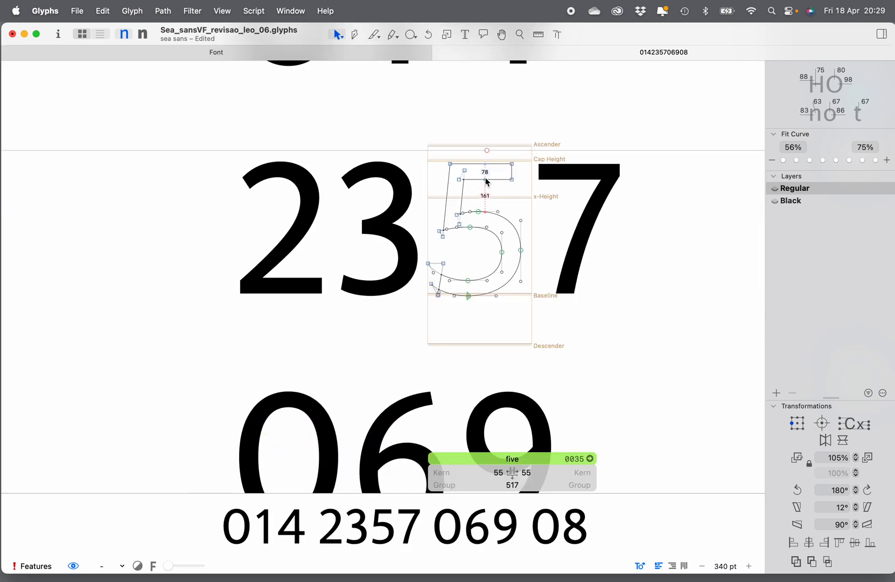
double_click(556, 195)
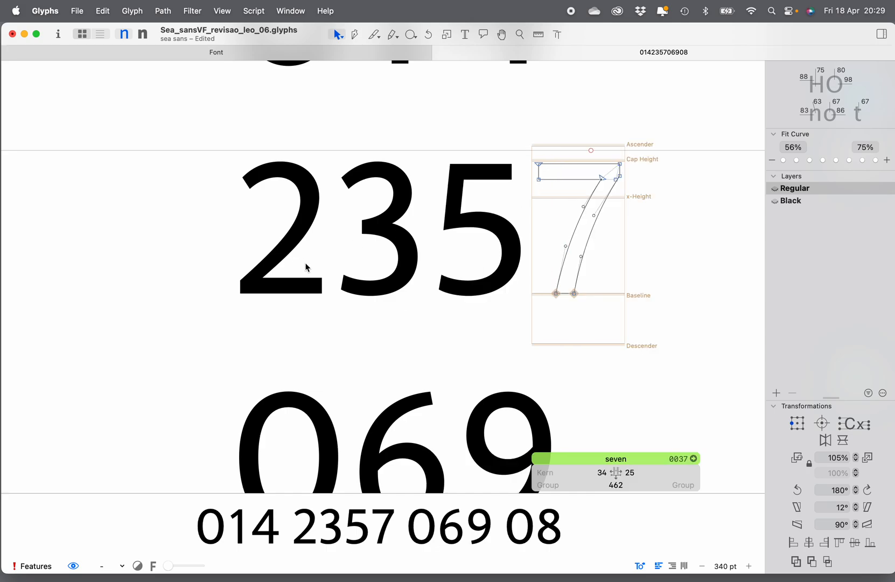
Step: Temporarily overlay the zero as a component on the two, shifted 50 units left, to compare their proportions
double_click(259, 230)
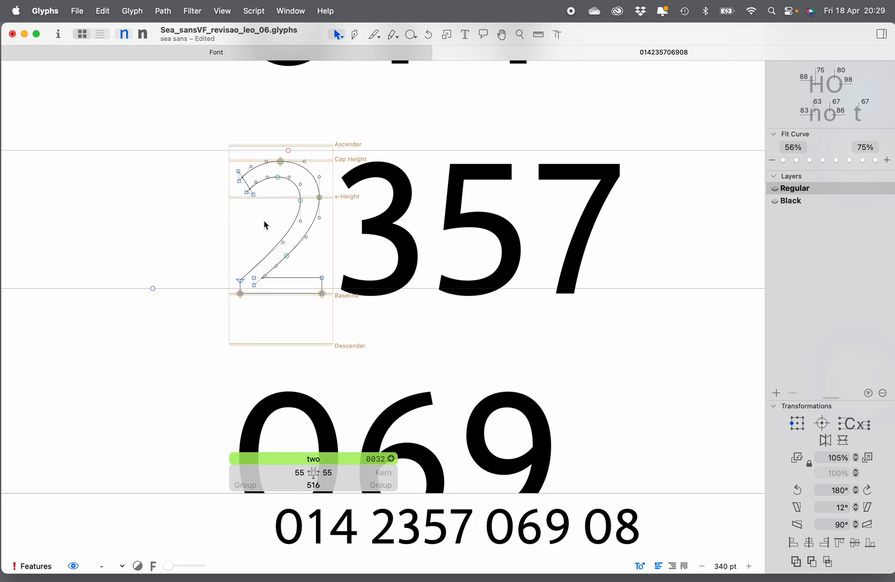
key(super+f)
text())
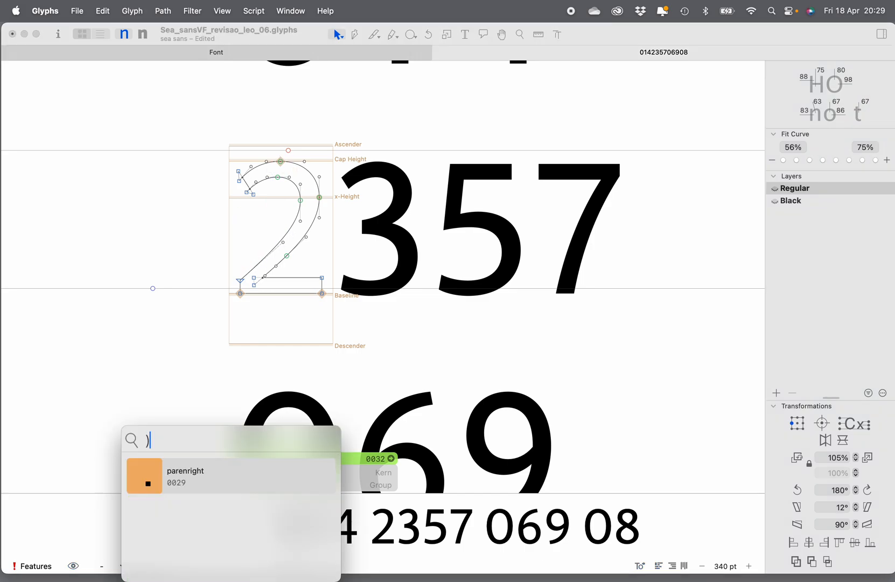
key(BackSpace)
text(0)
key(Return)
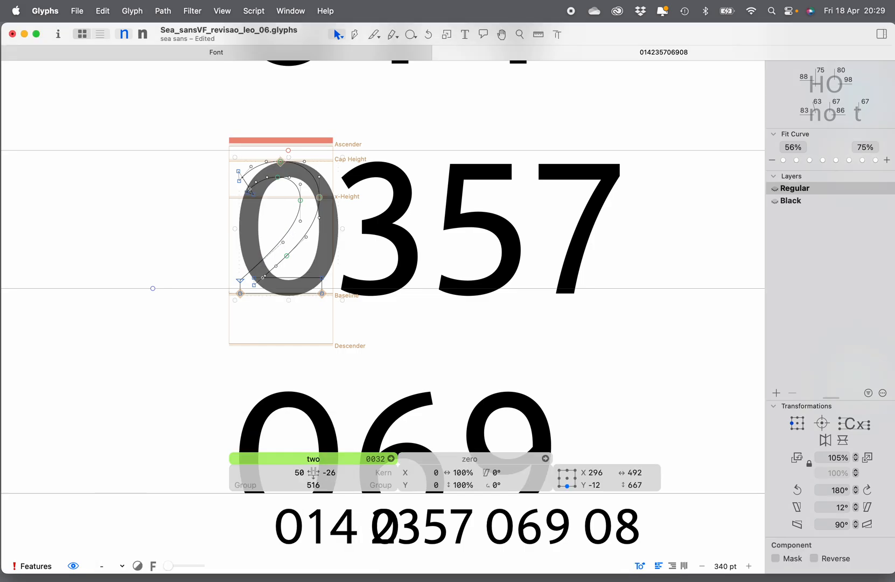
key(shift+Left)
key(shift+Left)
key(shift+Left)
key(shift+Left)
key(shift+Left)
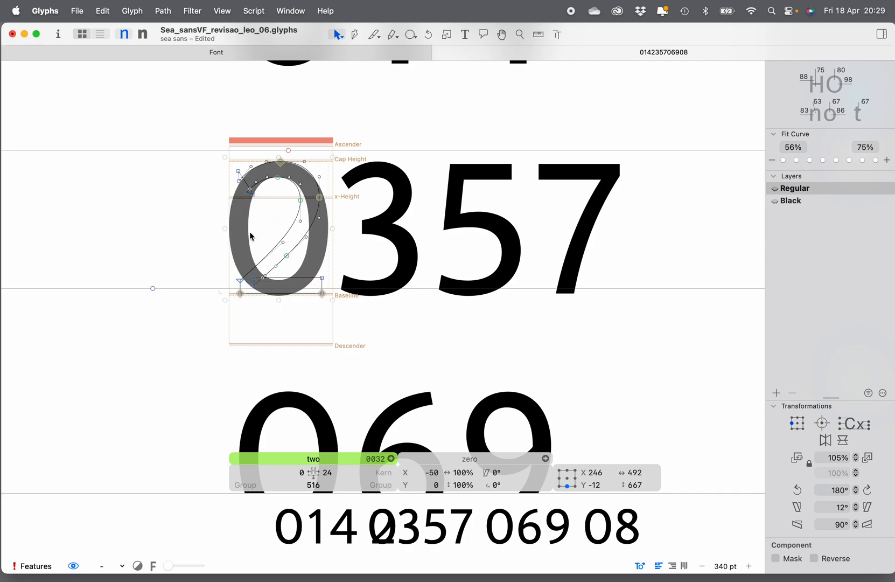
key(BackSpace)
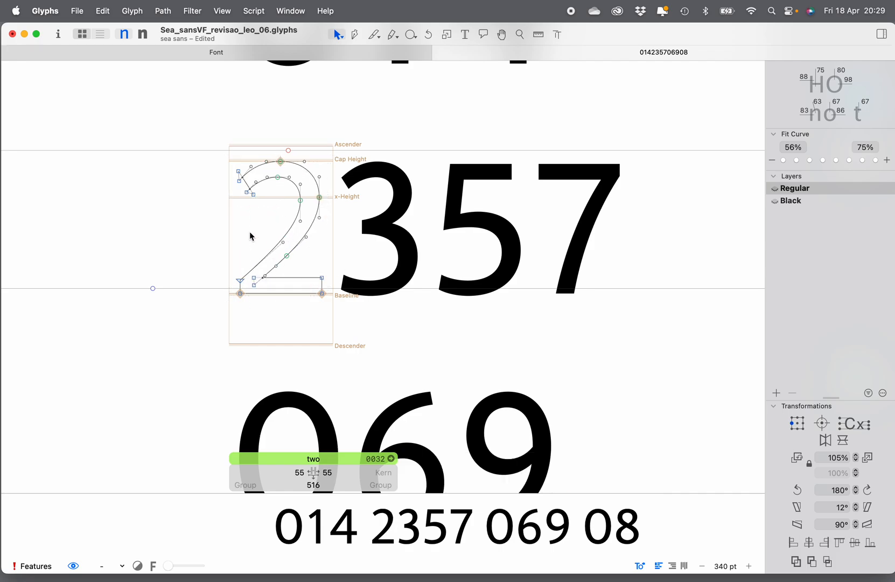
Step: Temporarily overlay the two as a component on the three, shifted 30 units left, to compare their shapes
double_click(360, 193)
key(shift+super+c)
text(2)
key(Return)
key(shift+Left)
key(shift+Left)
key(shift+Left)
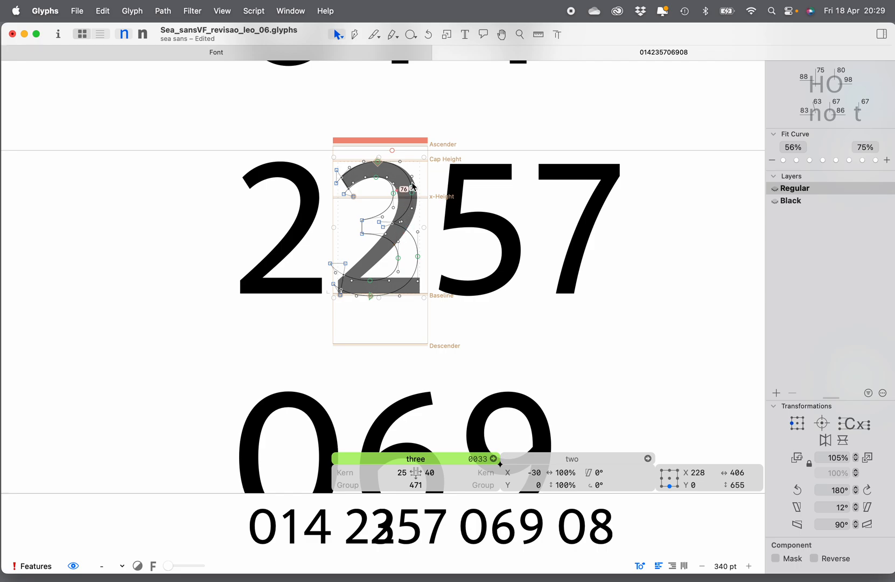
key(super+plus)
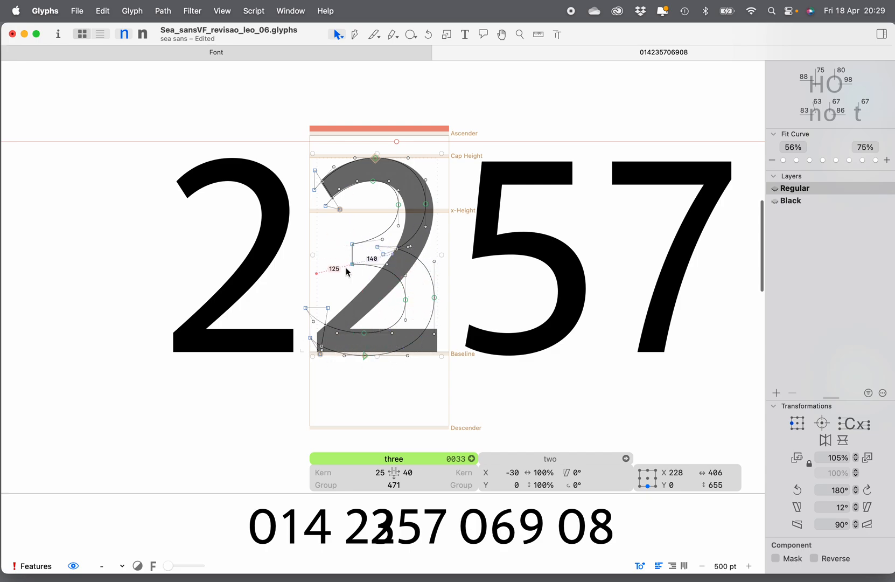
key(BackSpace)
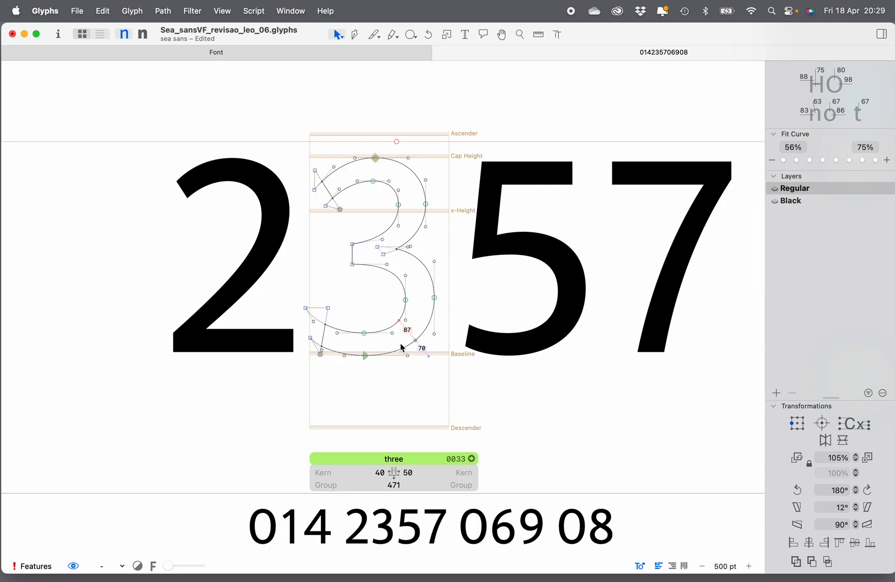
double_click(523, 294)
key(super+f)
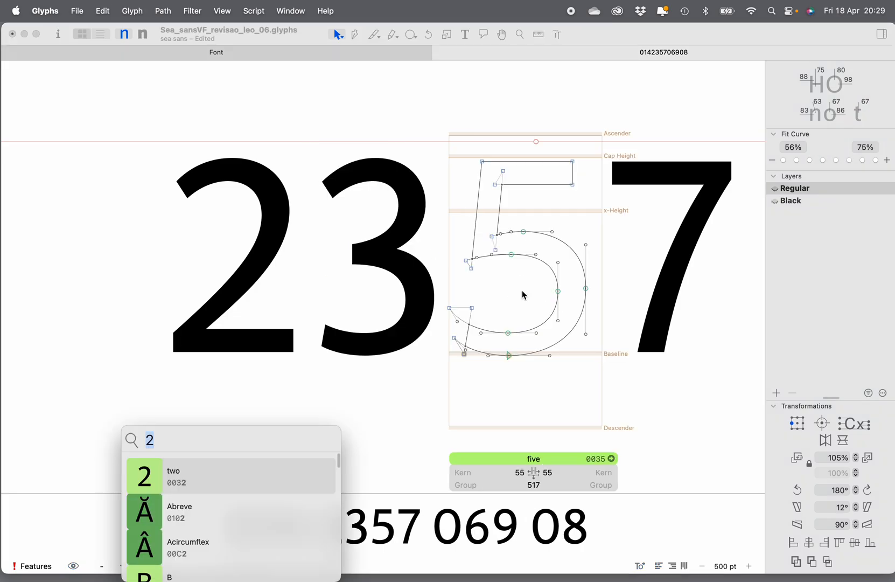
text(#)
key(Return)
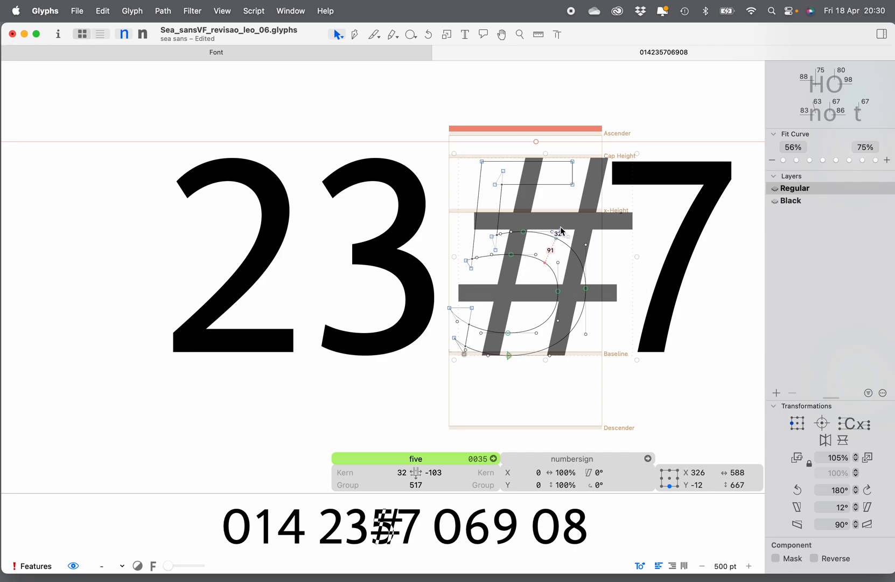
key(Delete)
Step: Temporarily overlay the three as a component on the five, shifted 13 units right, to compare their bowls
key(super+shift+c)
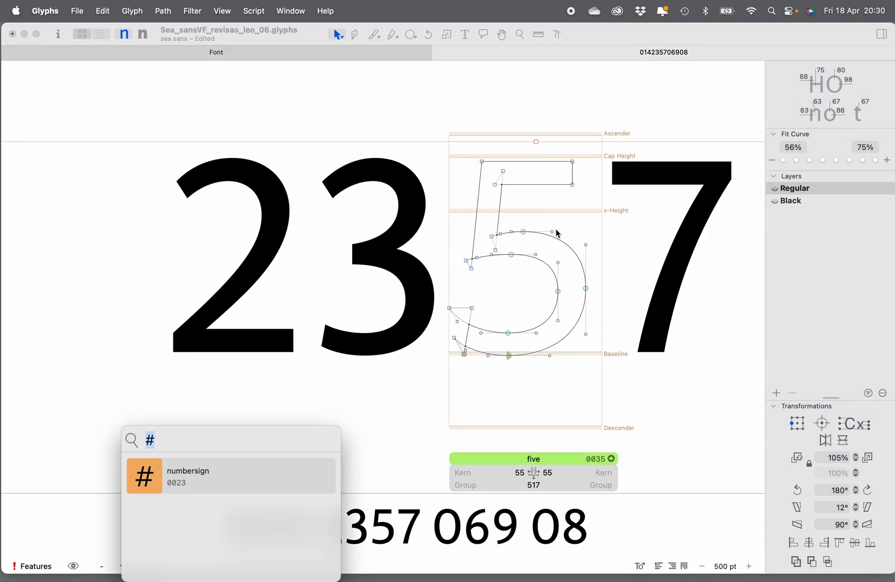
text(3)
key(Return)
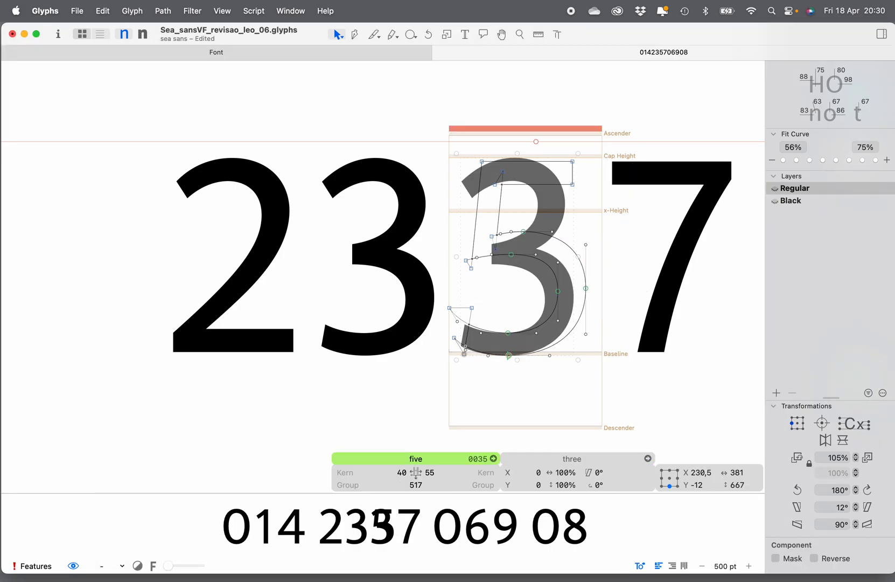
key(shift+Right)
key(Right)
key(Right)
key(Right)
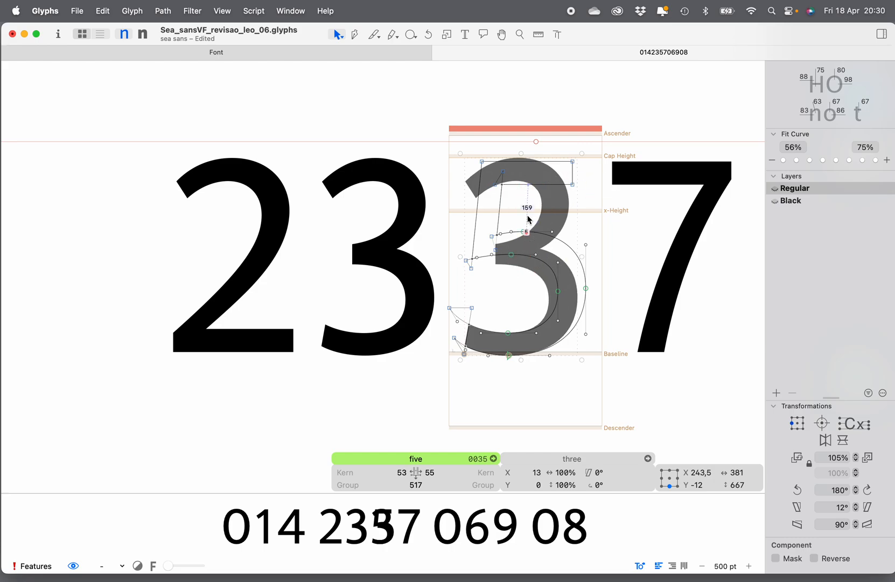
key(BackSpace)
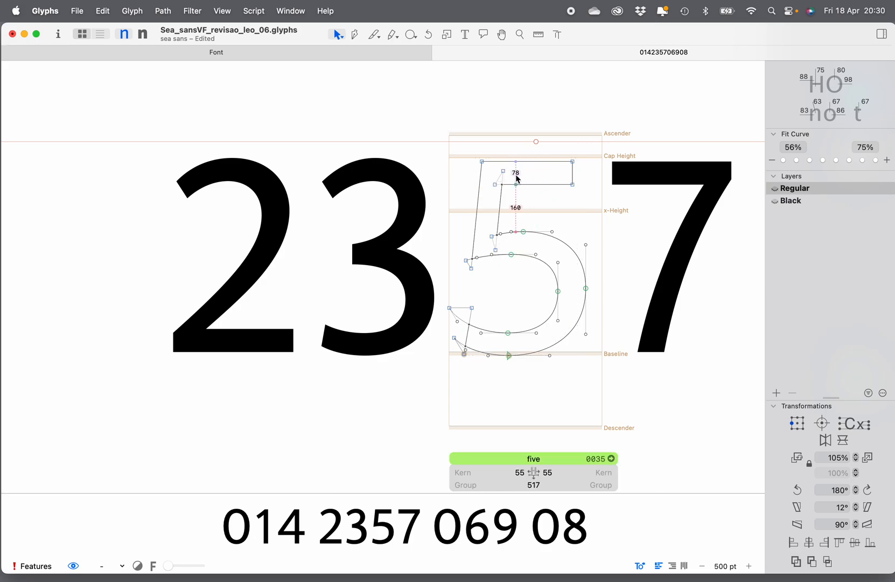
Step: Examine the outline of the seven and the digits 069 in the line below it
double_click(655, 204)
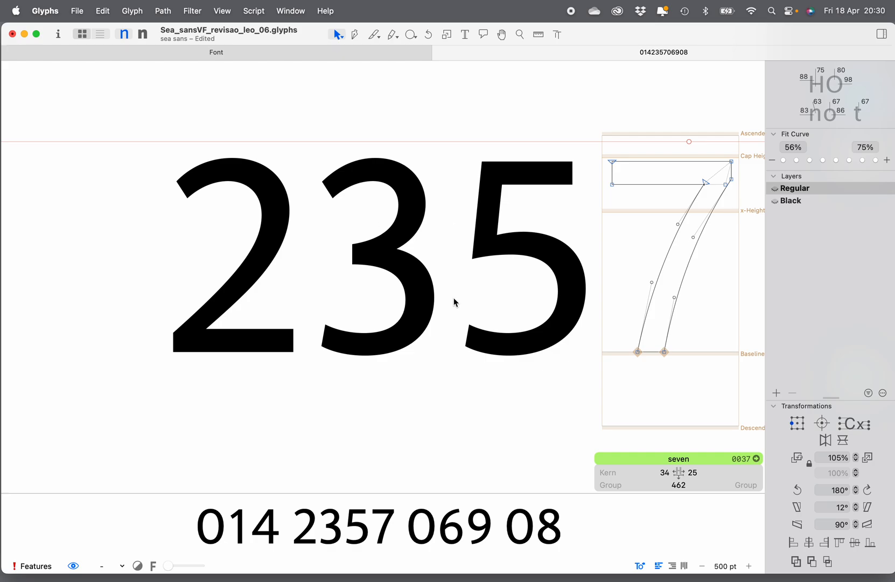
scroll(446, 319, down, 10)
scroll(446, 319, down, 5)
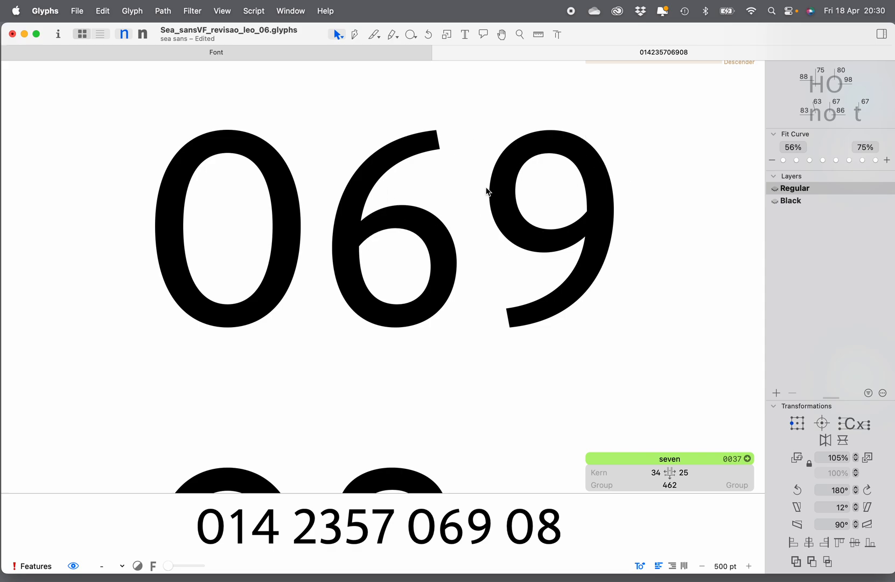
Step: Temporarily overlay the zero as a component on the six, shifted 10 units left, to compare their curves
double_click(375, 238)
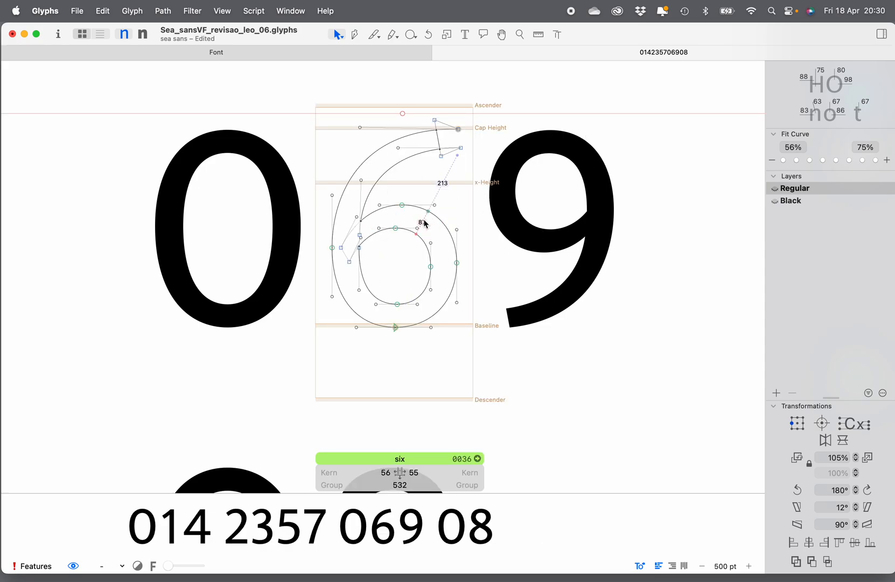
key(super+shift+f)
text(0)
key(Return)
key(shift+Left)
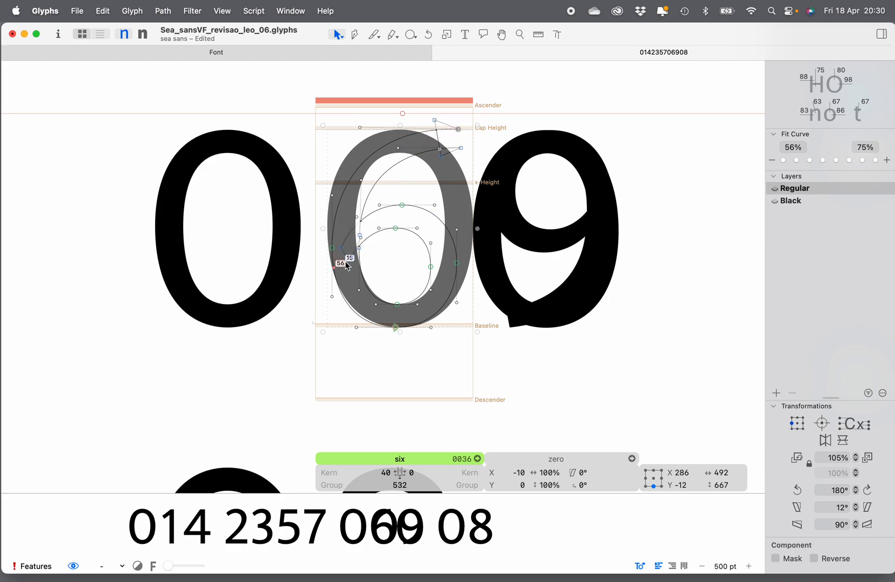
key(BackSpace)
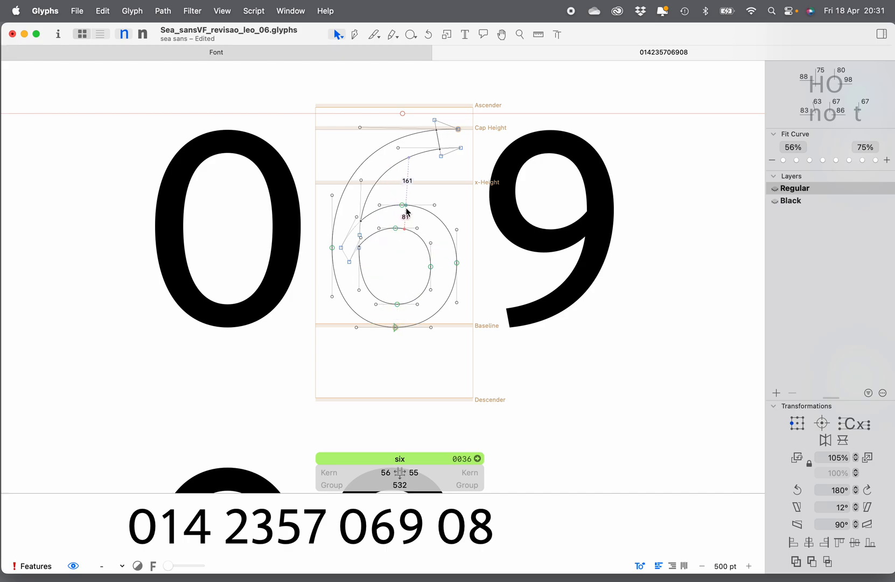
Step: Add the lowercase n as a component on the six and lower it 83 units over the bowl for comparison
key(super+shift+c)
text(n)
key(Return)
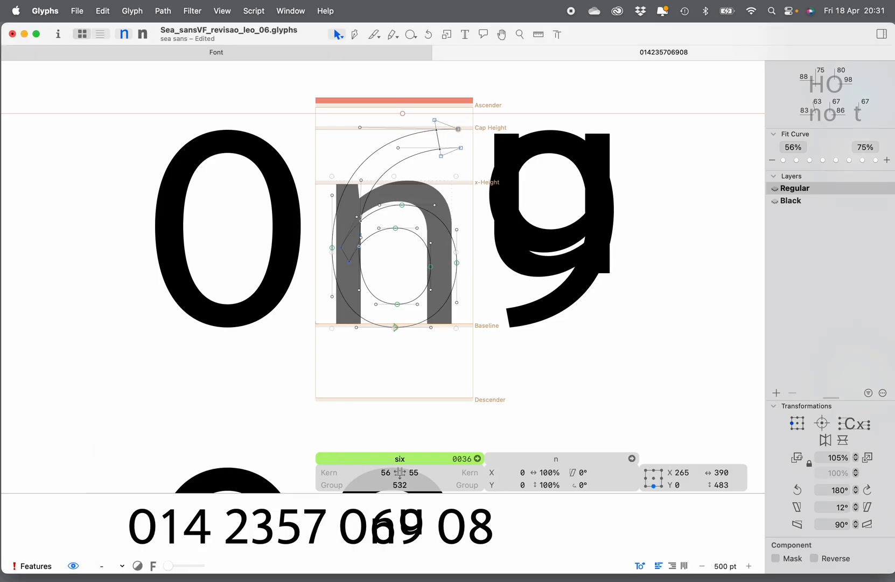
key(shift+Down)
key(shift+Down)
key(shift+Down)
key(shift+Down)
key(shift+Down)
key(shift+Down)
key(shift+Down)
key(shift+Down)
key(Down)
key(Down)
key(Down)
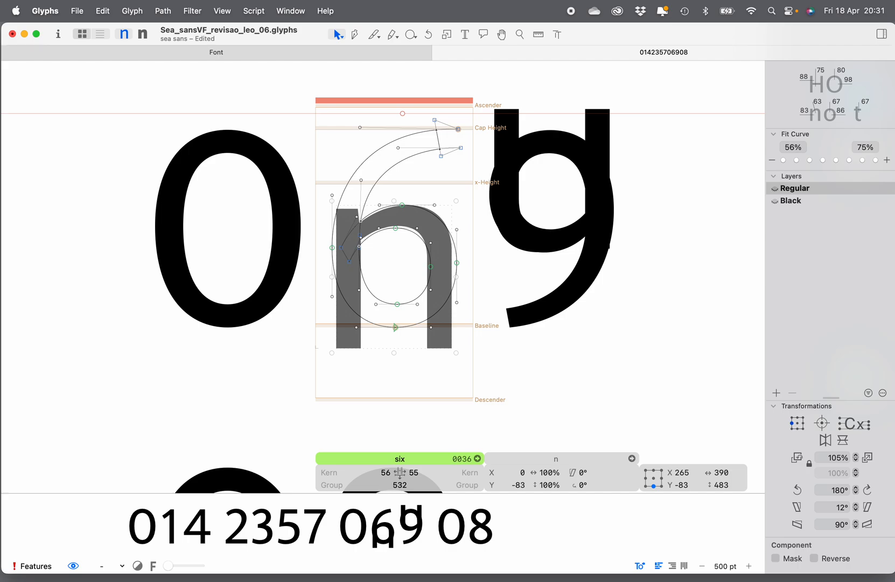
Step: Remove the n component from the six, and add the six to the nine as a component flipped vertically and horizontally
key(Delete)
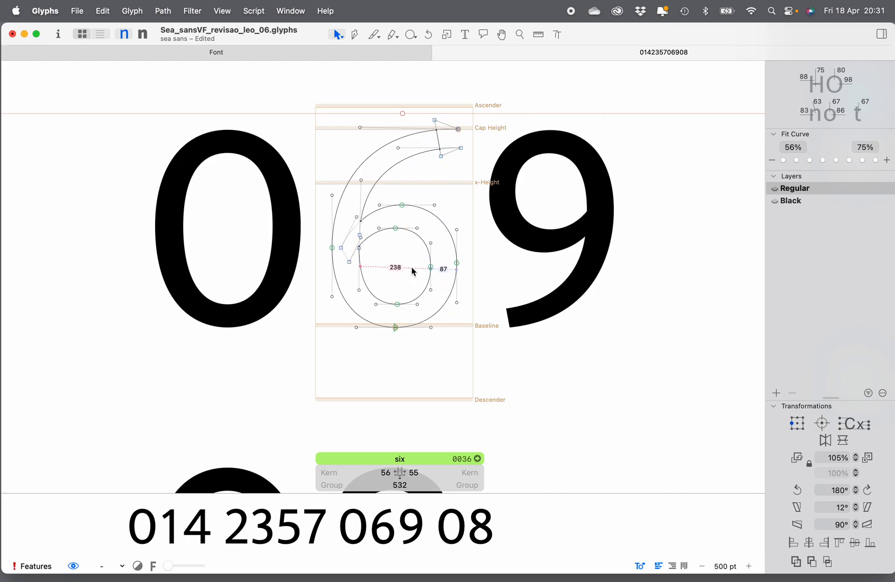
double_click(553, 211)
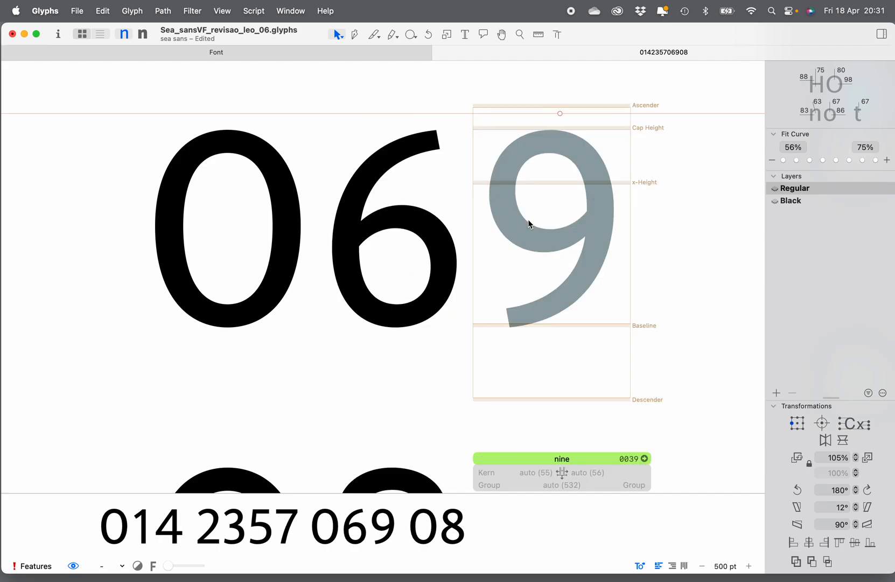
key(super+shift+c)
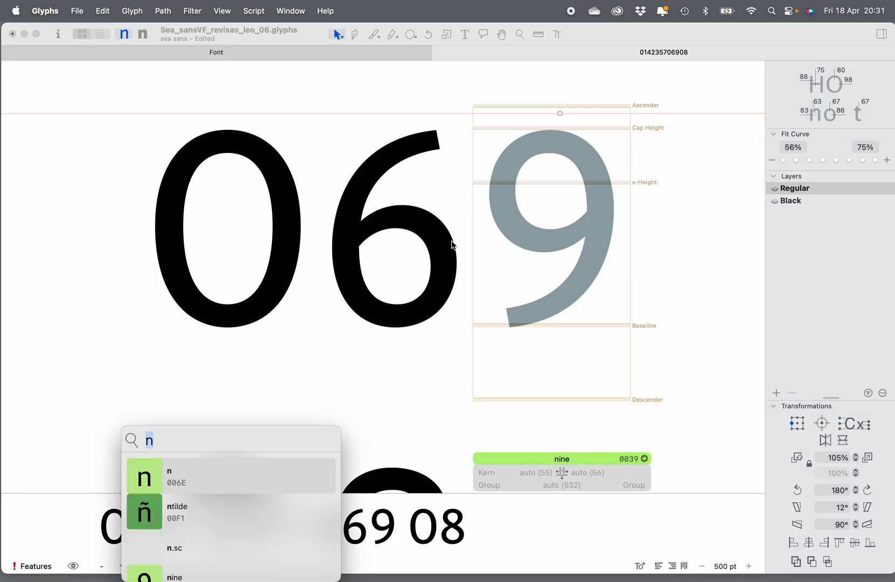
text(6)
key(Return)
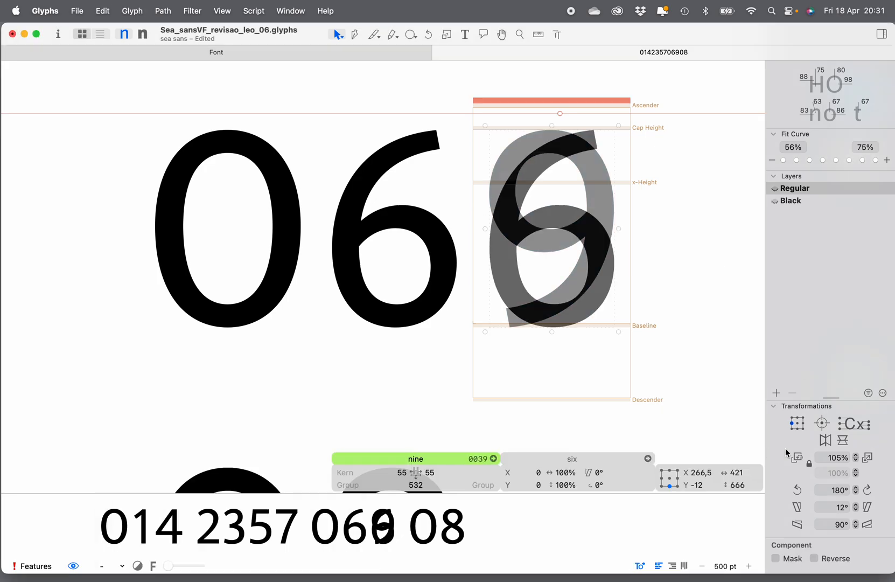
click(846, 441)
click(823, 442)
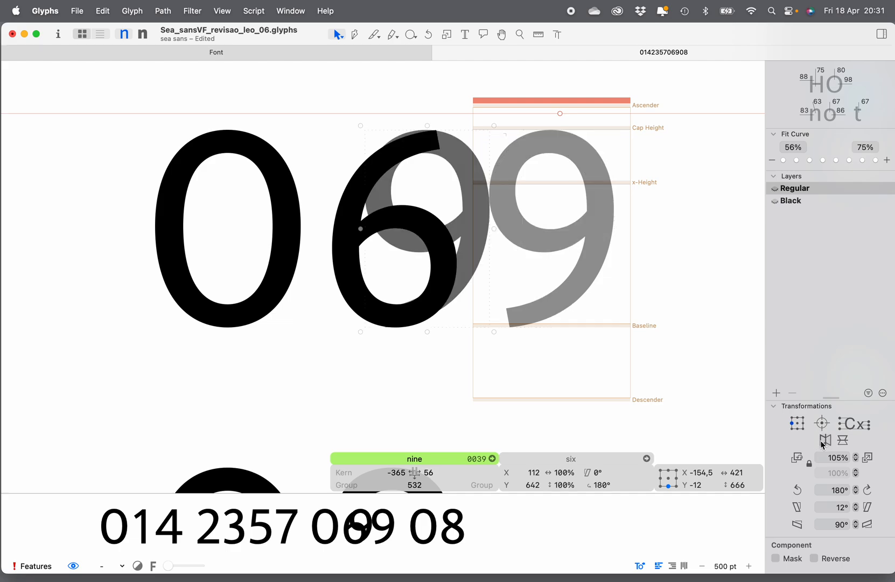
Step: Move the flipped six component right to X 532 so it lies over the nine for comparison
key(shift+Right)
key(shift+Right)
key(shift+Right)
key(shift+Right)
key(shift+Right)
key(shift+Right)
key(shift+Right)
key(shift+Right)
key(shift+Right)
key(shift+Right)
key(shift+Right)
key(shift+Right)
key(shift+Right)
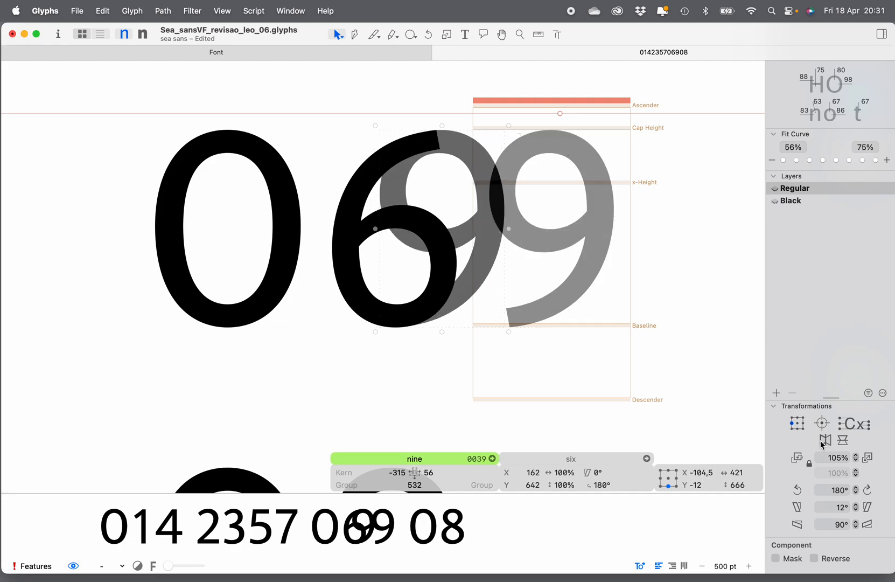
key(shift+Right)
key(shift+Right)
key(shift+Right)
key(shift+Right)
key(shift+Right)
key(shift+Right)
key(shift+Right)
key(shift+Right)
key(shift+Right)
key(shift+Right)
key(shift+Right)
key(shift+Right)
key(shift+Right)
key(shift+Right)
key(shift+Right)
key(shift+Right)
key(shift+Right)
key(shift+Right)
key(shift+Right)
key(shift+Right)
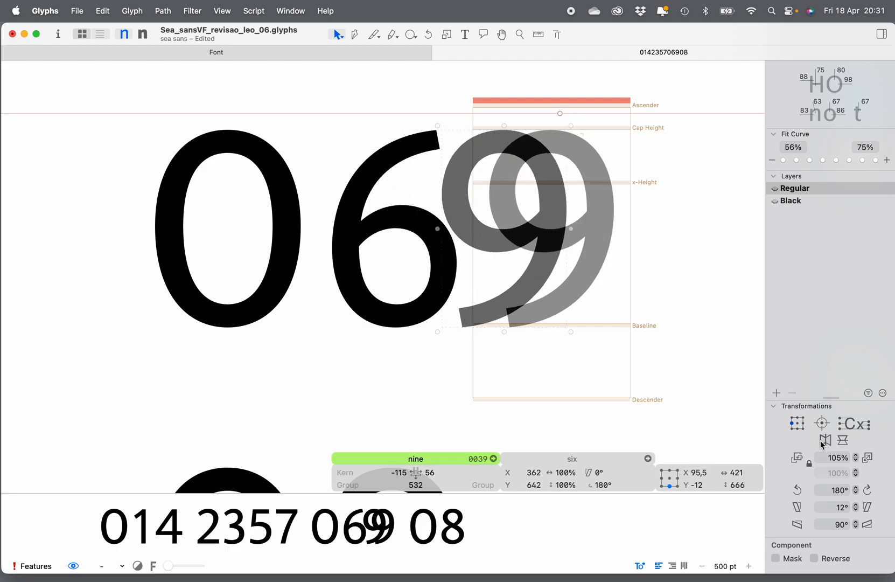
key(shift+Right)
key(shift+Right)
key(shift+Right)
key(shift+Right)
key(shift+Right)
key(shift+Right)
key(shift+Right)
key(shift+Right)
key(shift+Right)
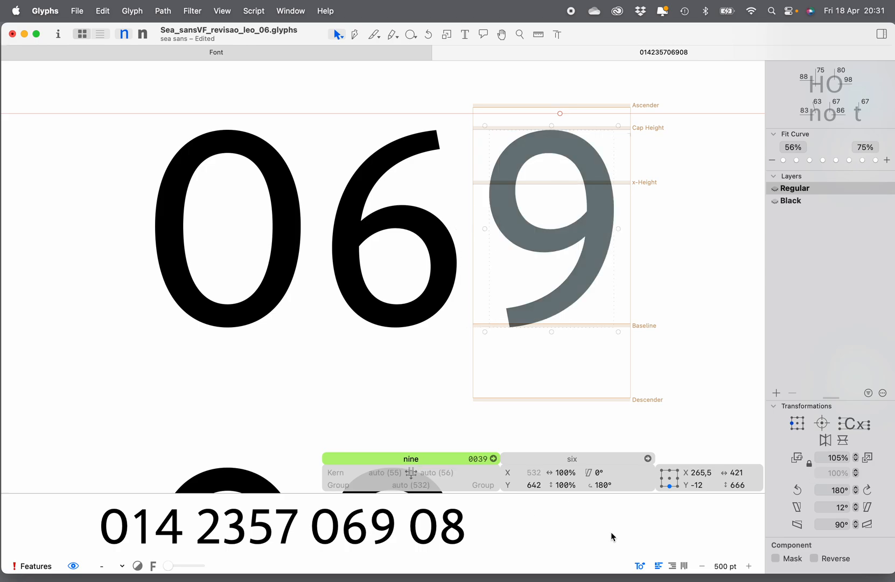
Step: Open the eight for editing and examine its filled shape and the outline around its central crossing
scroll(459, 372, down, 10)
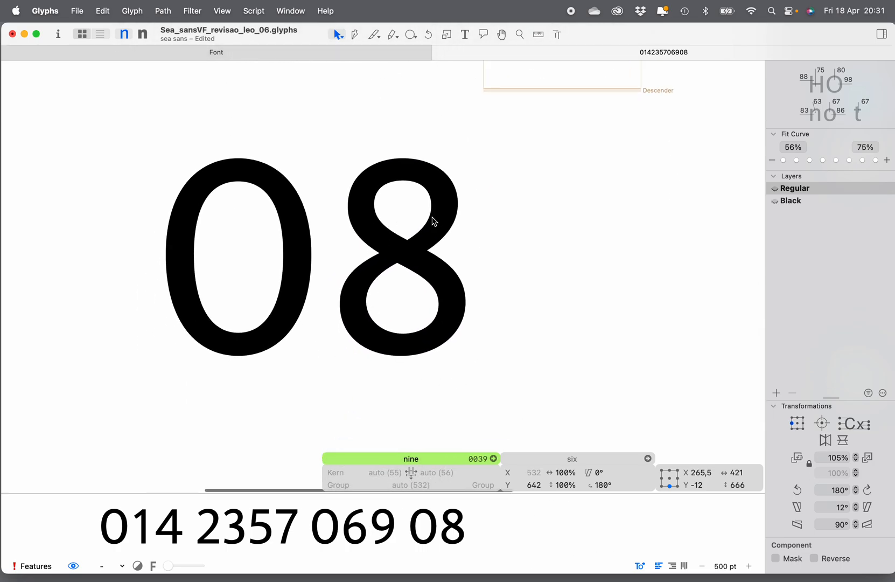
double_click(402, 209)
key(space)
scroll(423, 248, up, 5)
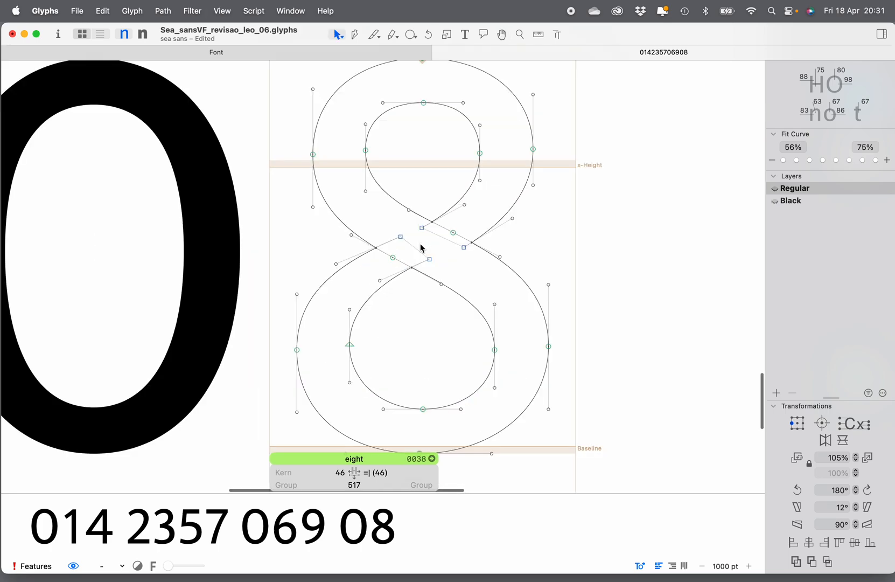
key(space)
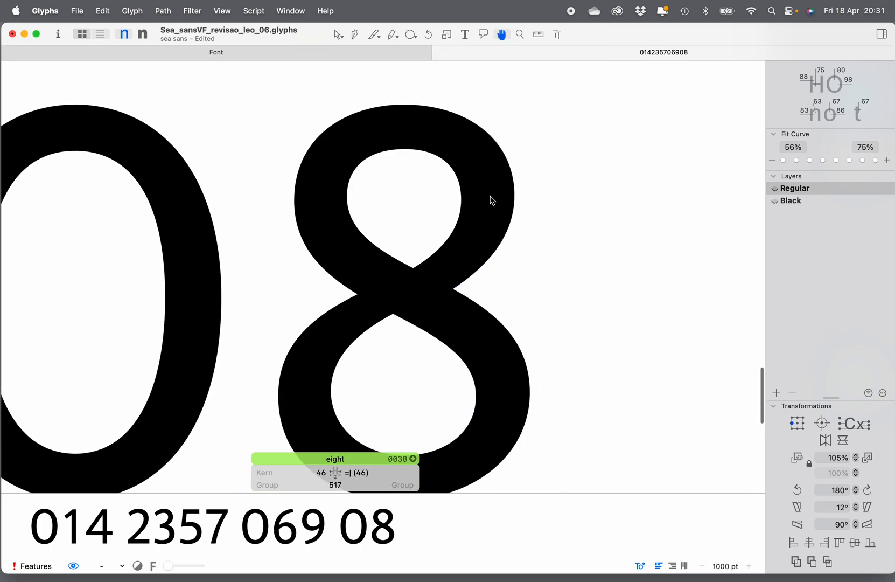
scroll(490, 200, down, 3)
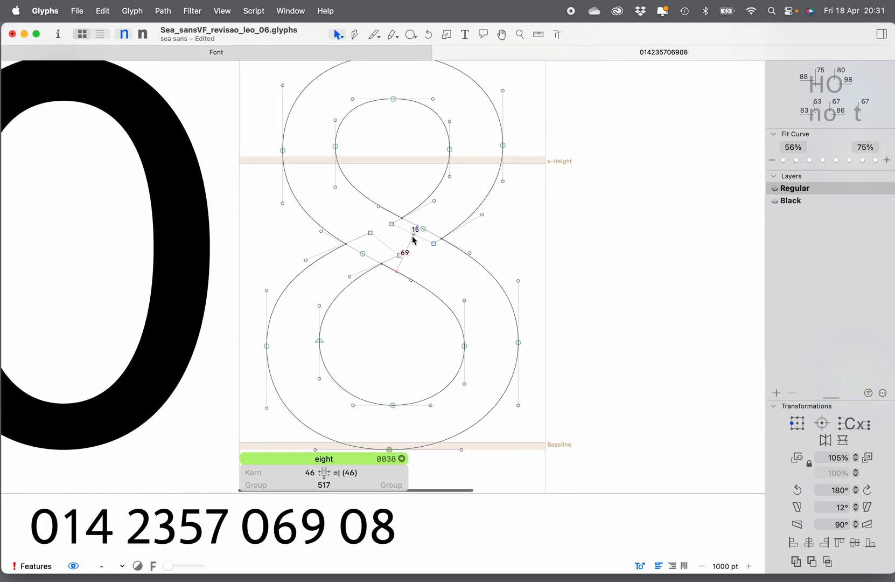
Step: Add a capital S after the eight in the last line of text for comparison
click(465, 34)
click(561, 241)
text(S)
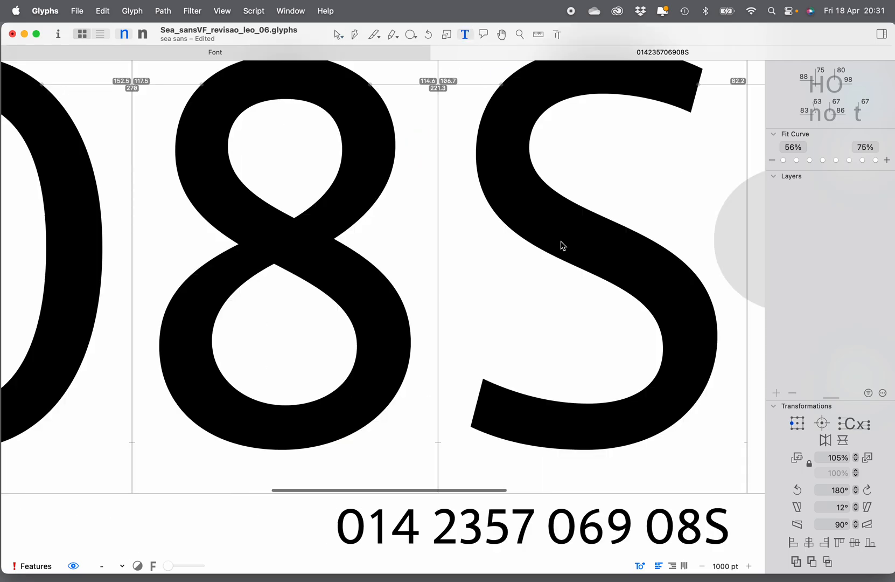
key(super+minus)
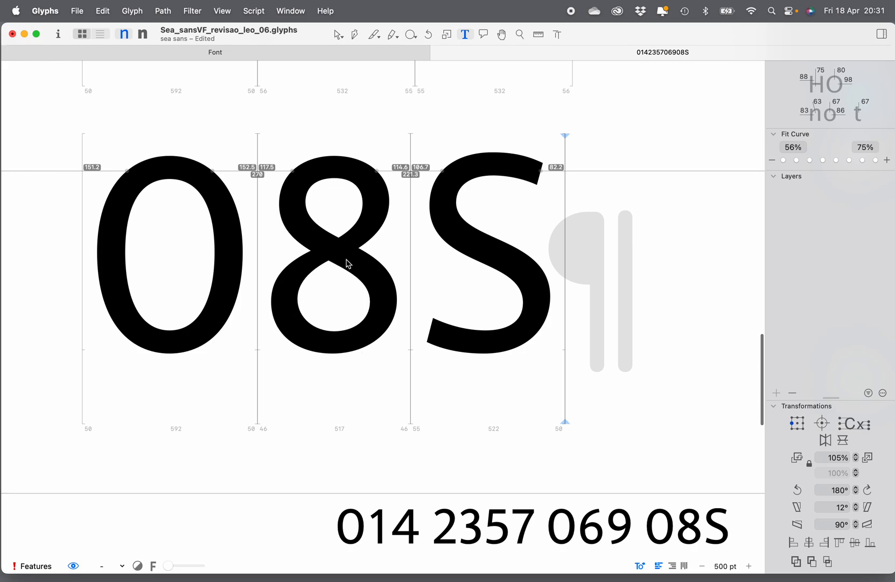
Step: Temporarily overlay the zero as a component on the eight, shifted 40 units left, to compare their curves
double_click(327, 298)
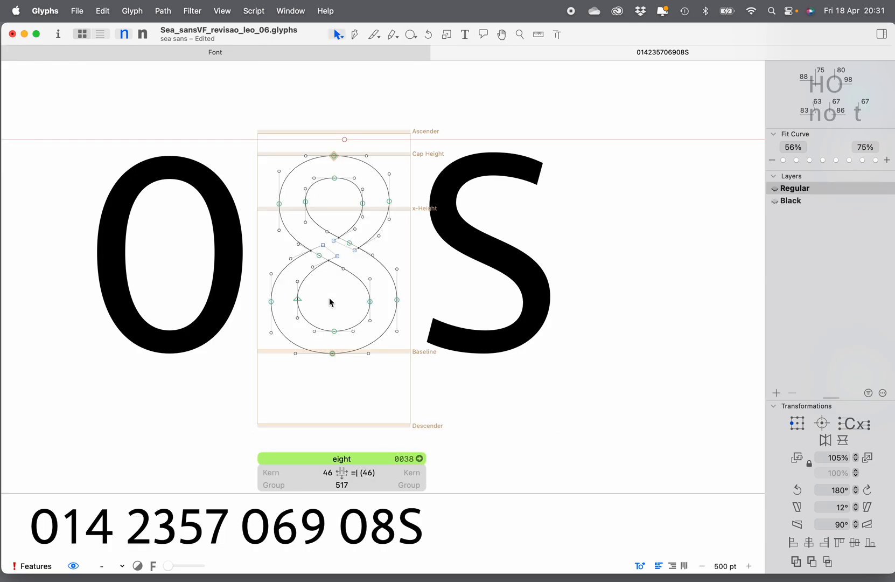
key(super+f)
text(0)
key(Return)
key(shift+Left)
key(shift+Left)
key(shift+Left)
key(shift+Left)
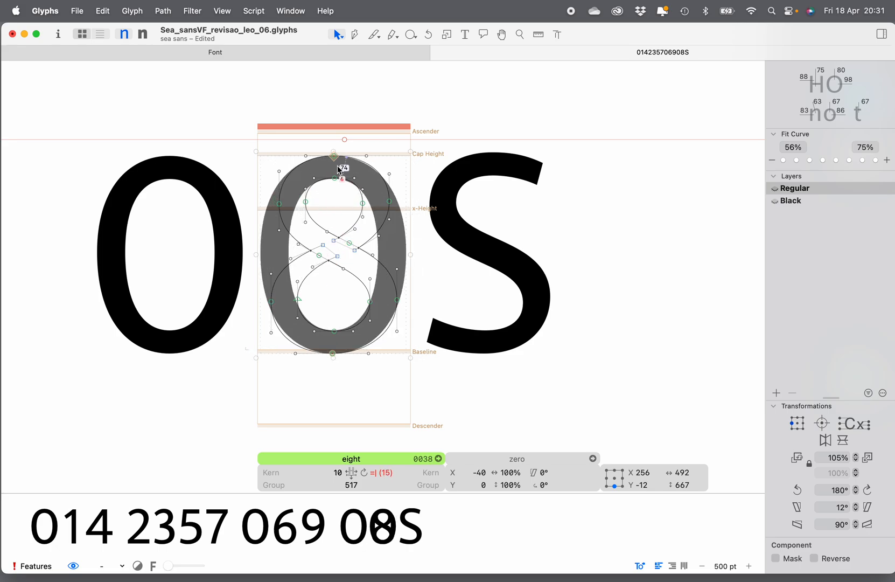
key(BackSpace)
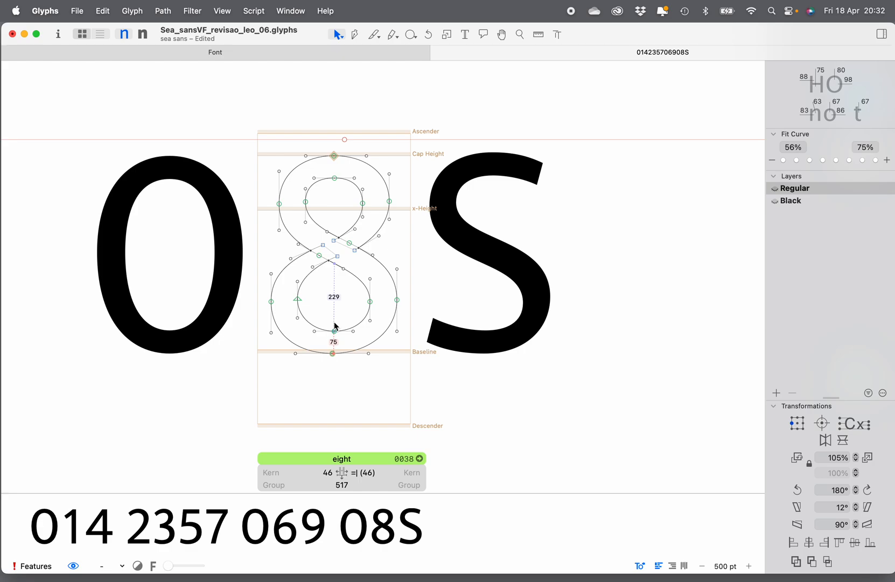
Step: Examine all four lines of numerals together at 160 pt
scroll(335, 323, down, 5)
scroll(334, 321, up, 3)
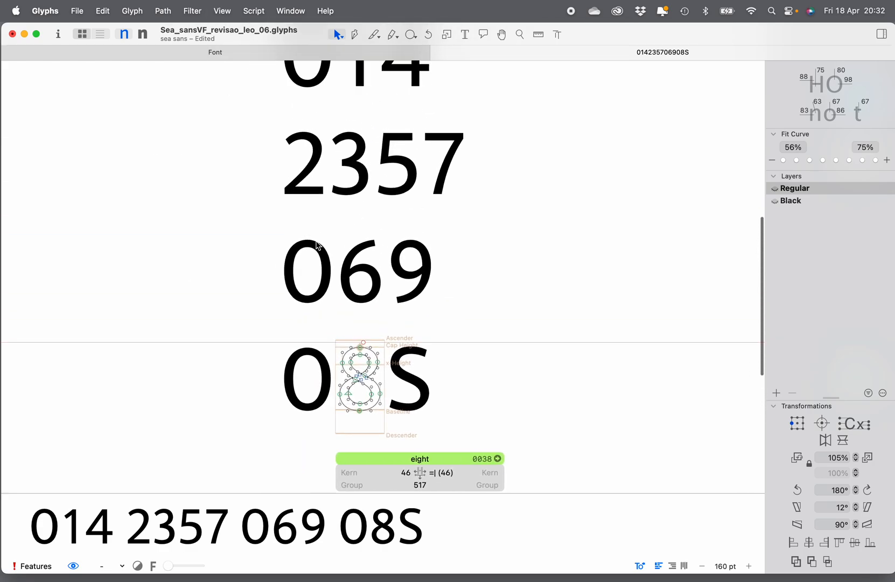
scroll(356, 200, up, 3)
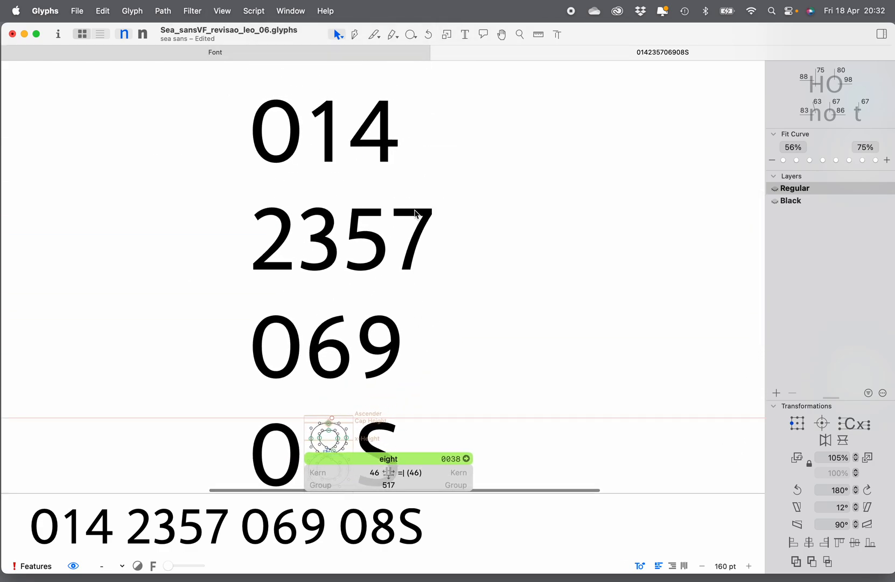
scroll(416, 214, down, 3)
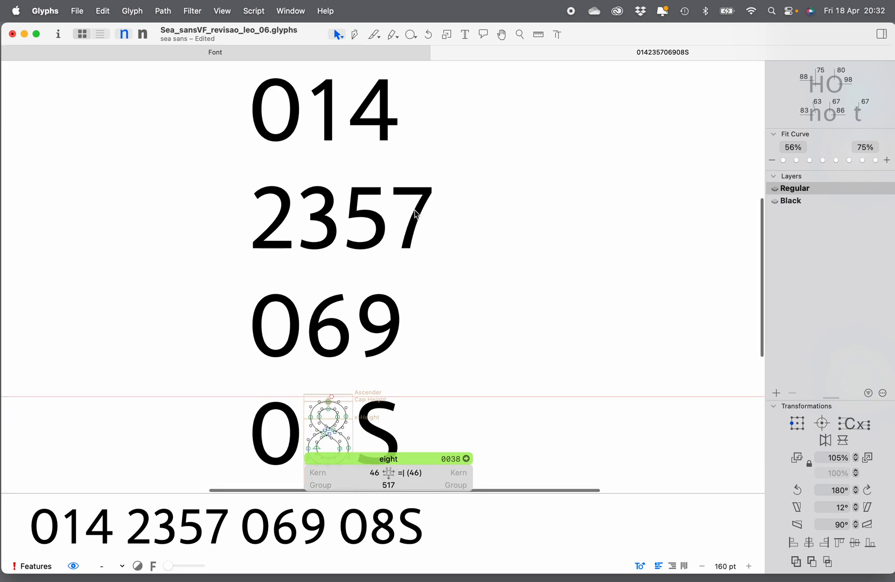